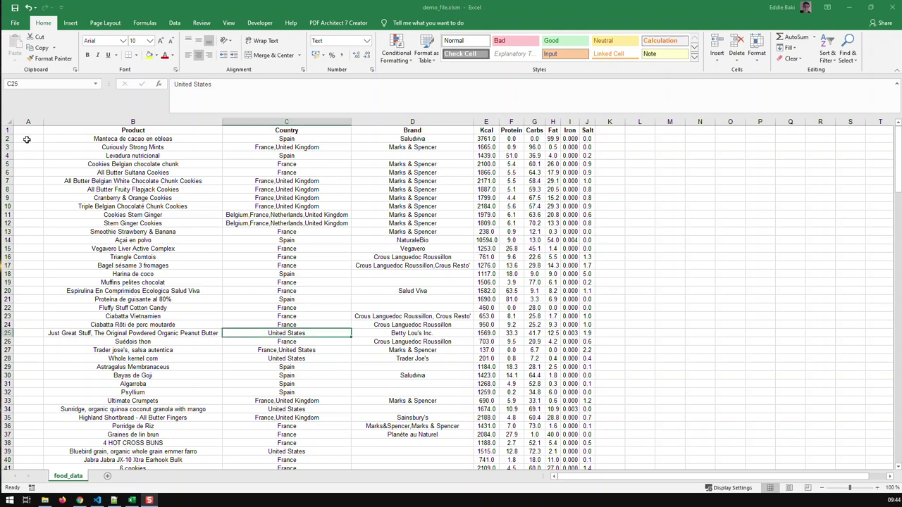
# Enter the header 'search' in cell A1 of the empty column A.
pyautogui.click(26, 138)
pyautogui.click(26, 131)
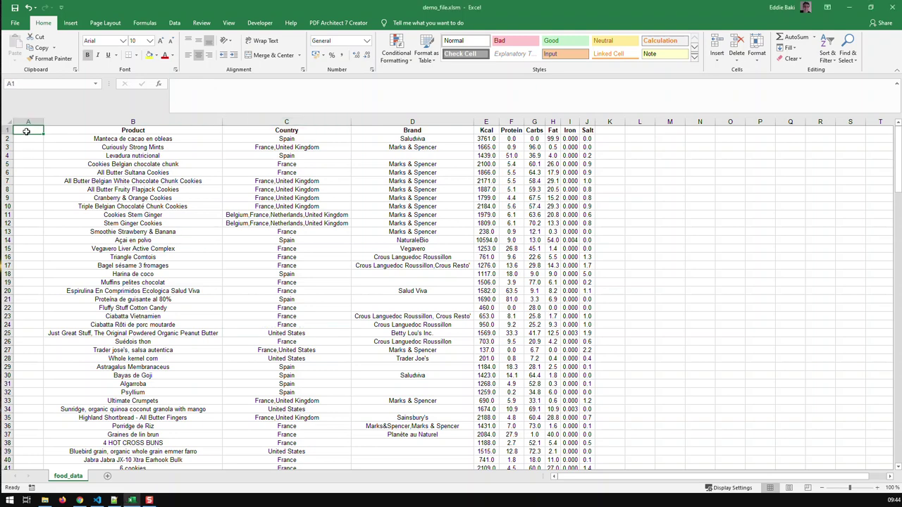
pyautogui.write('search')
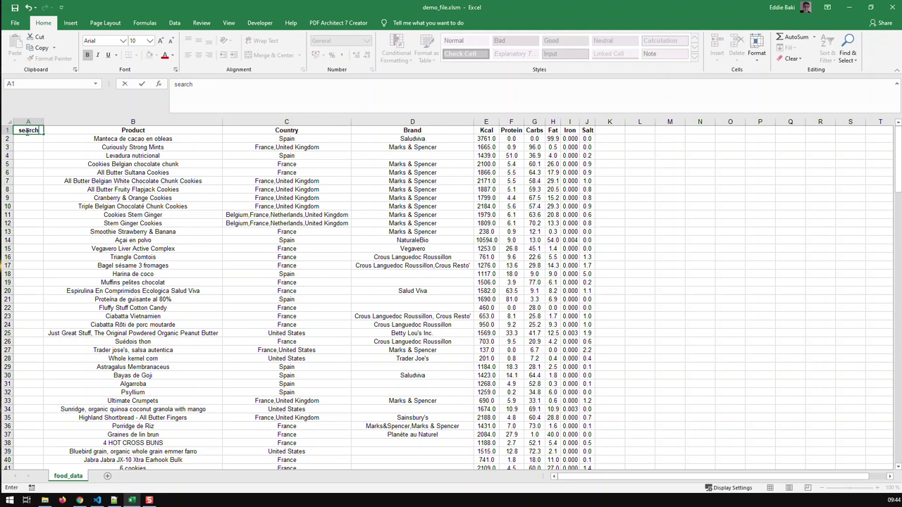
pyautogui.press('Return')
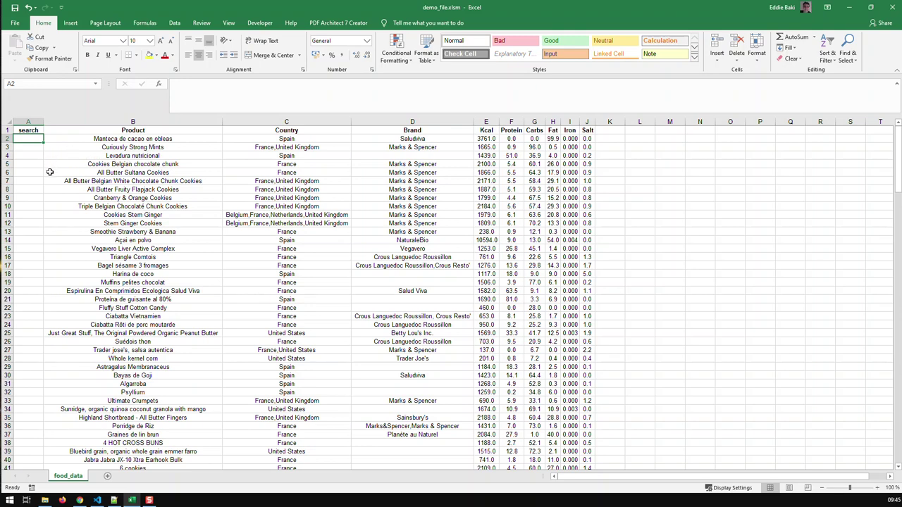
# Enter =B2&C2 in A2 to join Product and Country, then widen column A.
pyautogui.click(206, 84)
pyautogui.write('=')
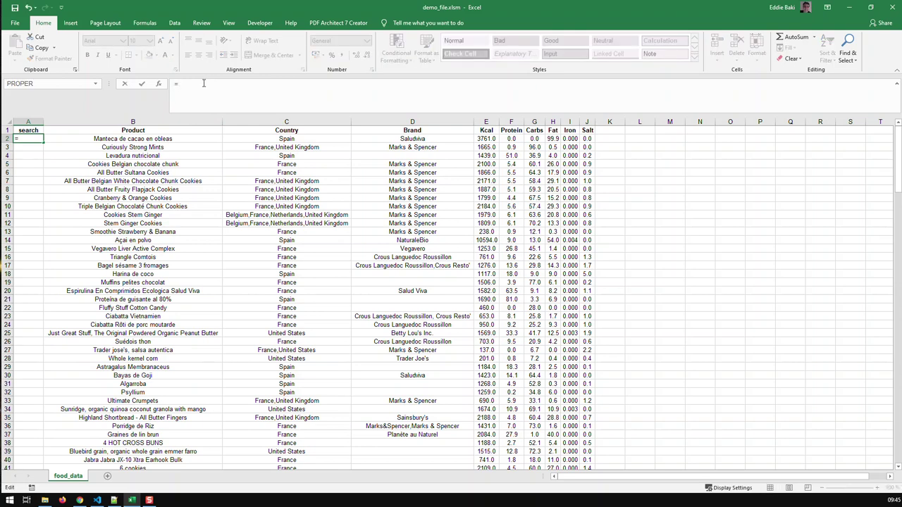
pyautogui.click(126, 139)
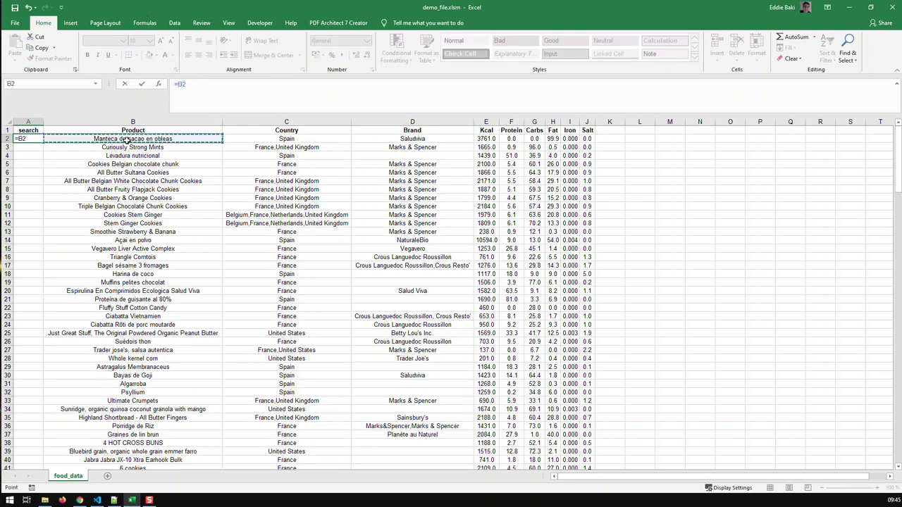
pyautogui.write('&')
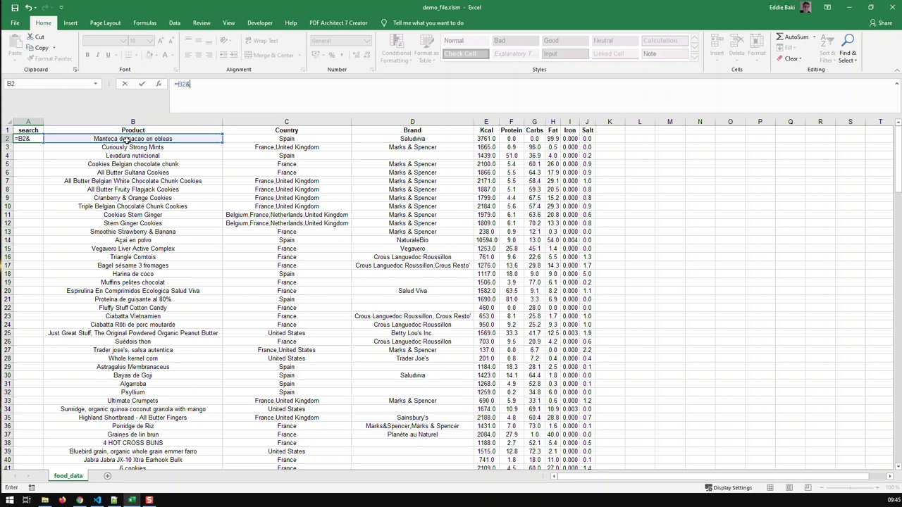
pyautogui.click(250, 139)
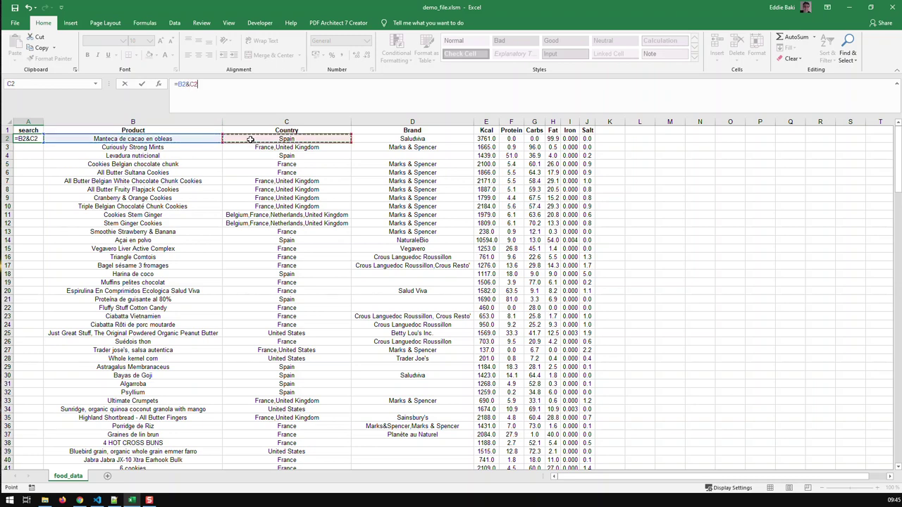
pyautogui.press('Return')
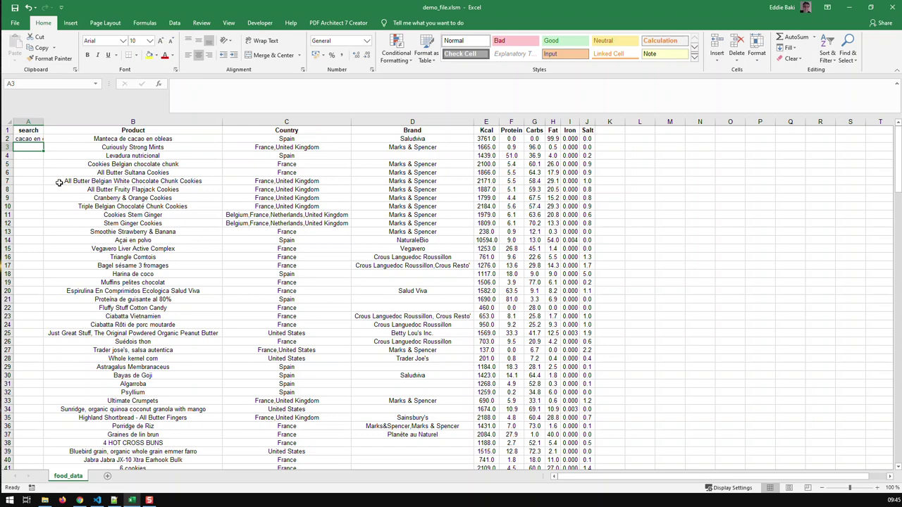
pyautogui.moveTo(44, 122); pyautogui.dragTo(178, 122)
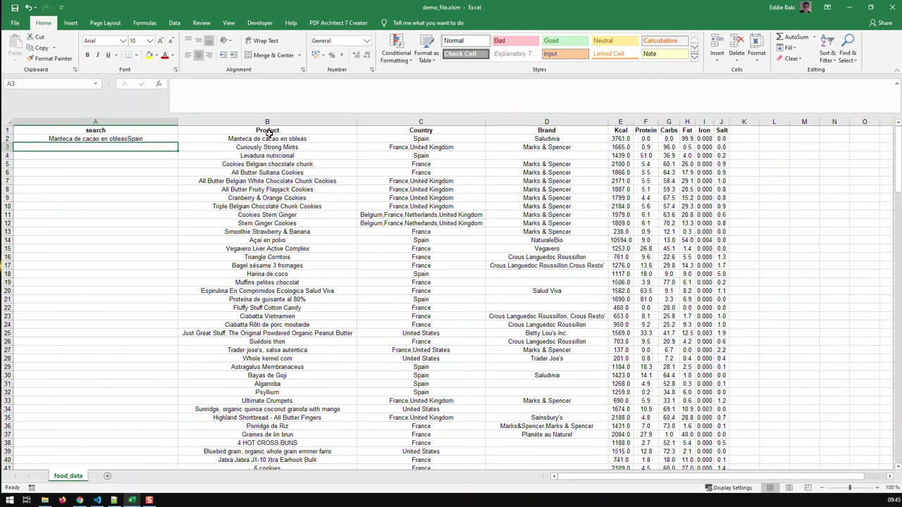
# Edit A2's formula to insert a "-" separator between B2 and C2.
pyautogui.click(100, 139)
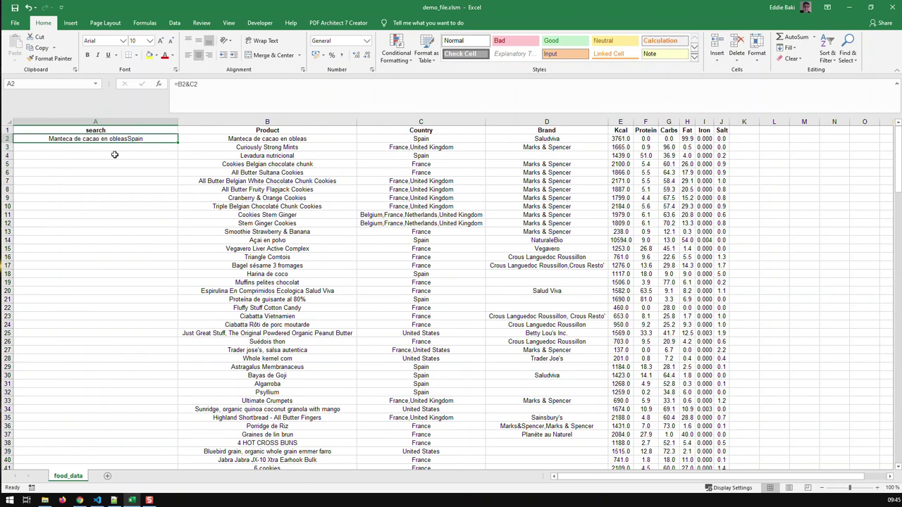
pyautogui.click(189, 85)
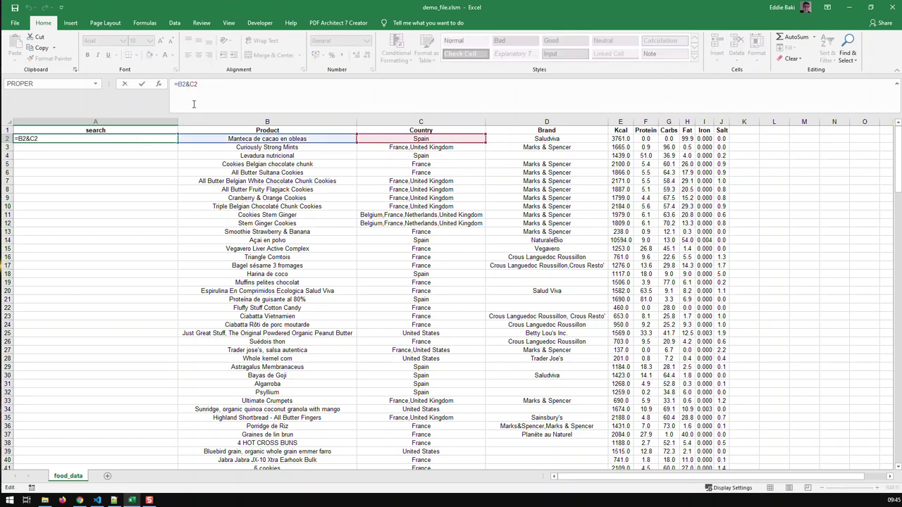
pyautogui.write('"-"')
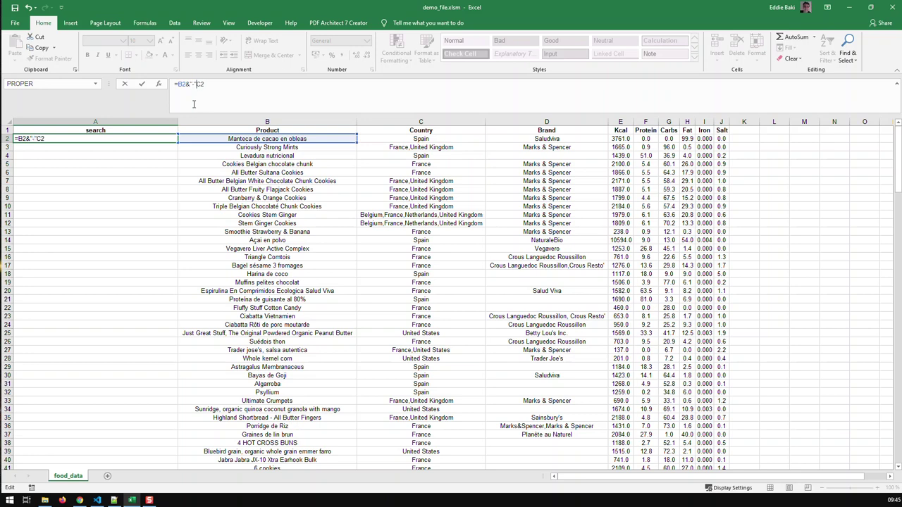
pyautogui.write('&')
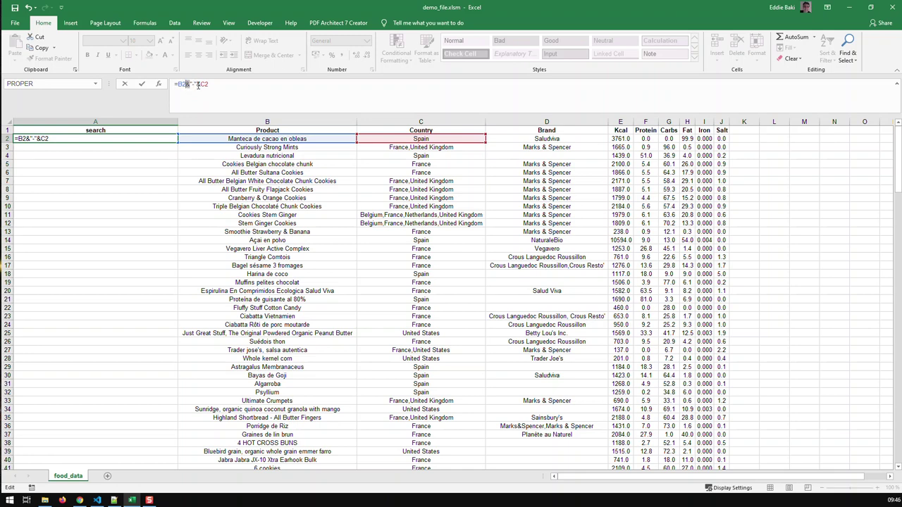
# Copy the &"-"& separator and append the Brand, Kcal and Protein values (D2, E2, F2).
pyautogui.click(211, 84)
pyautogui.moveTo(191, 84); pyautogui.dragTo(187, 84)
pyautogui.hotkey('ctrl', 'c')
pyautogui.click(237, 84)
pyautogui.hotkey('ctrl', 'v')
pyautogui.click(510, 139)
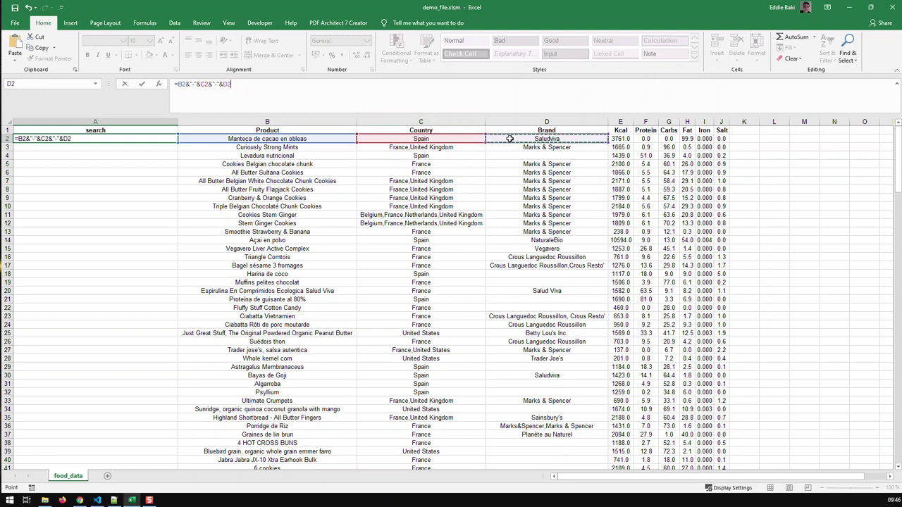
pyautogui.hotkey('ctrl', 'v')
pyautogui.click(620, 140)
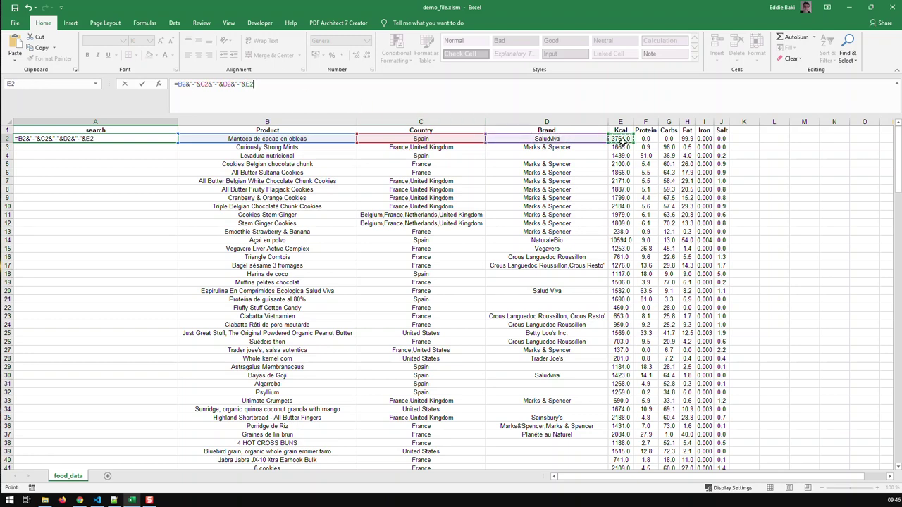
pyautogui.hotkey('ctrl', 'v')
pyautogui.click(647, 138)
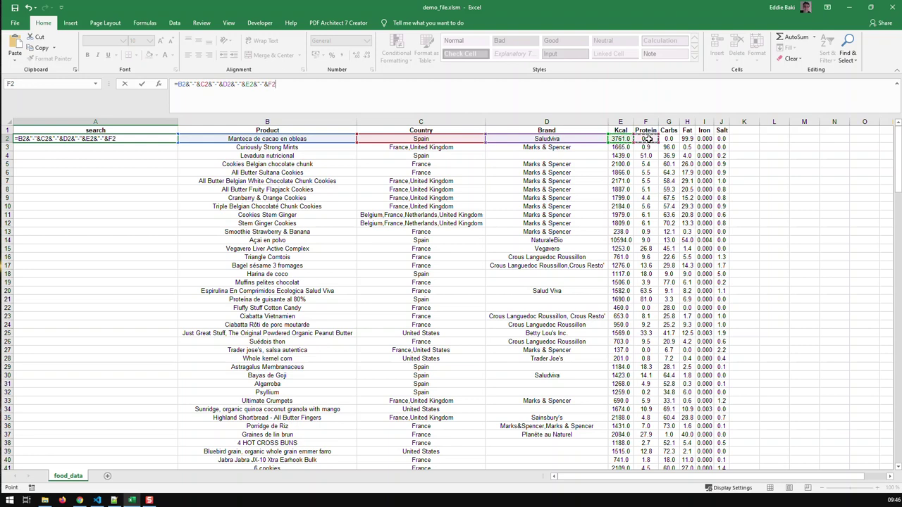
pyautogui.hotkey('ctrl', 'v')
# Append the Carbs, Iron, H2 and Salt values with hyphens, then commit the A2 formula.
pyautogui.click(669, 139)
pyautogui.hotkey('ctrl', 'v')
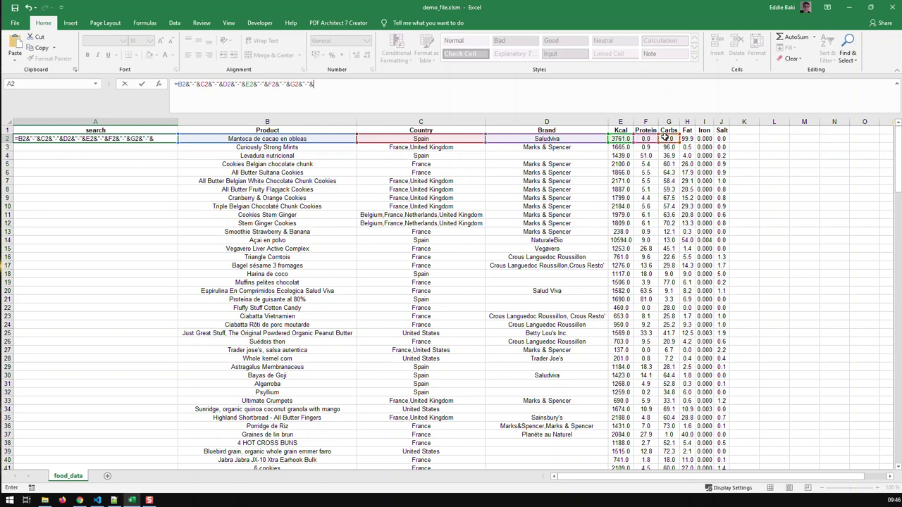
pyautogui.click(696, 139)
pyautogui.hotkey('ctrl', 'v')
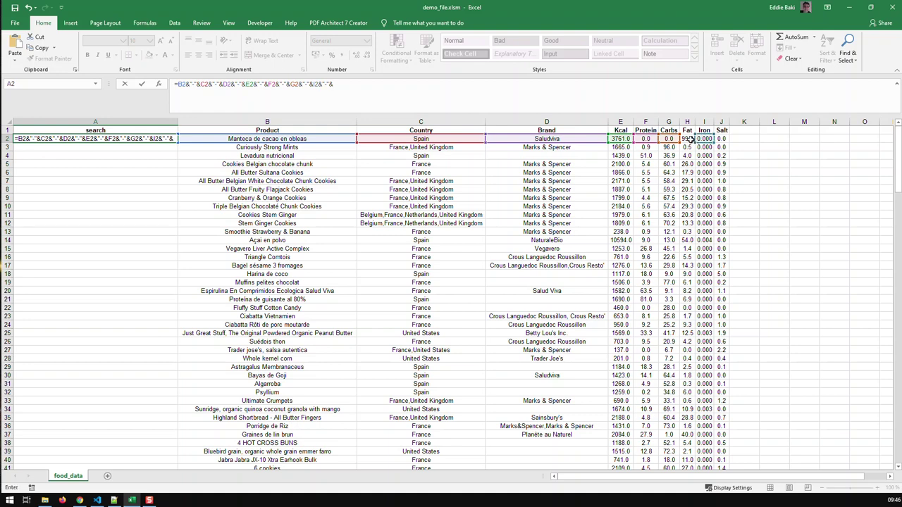
pyautogui.click(687, 139)
pyautogui.hotkey('ctrl', 'v')
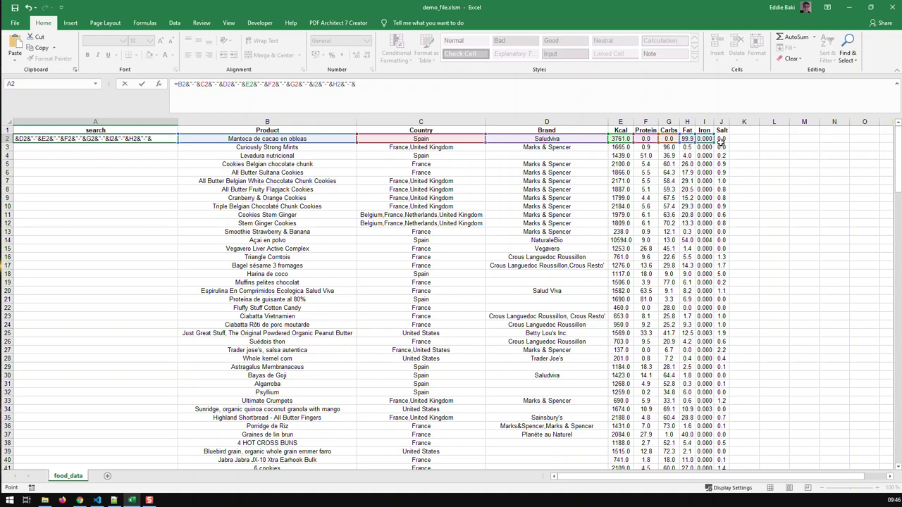
pyautogui.click(721, 141)
pyautogui.press('Return')
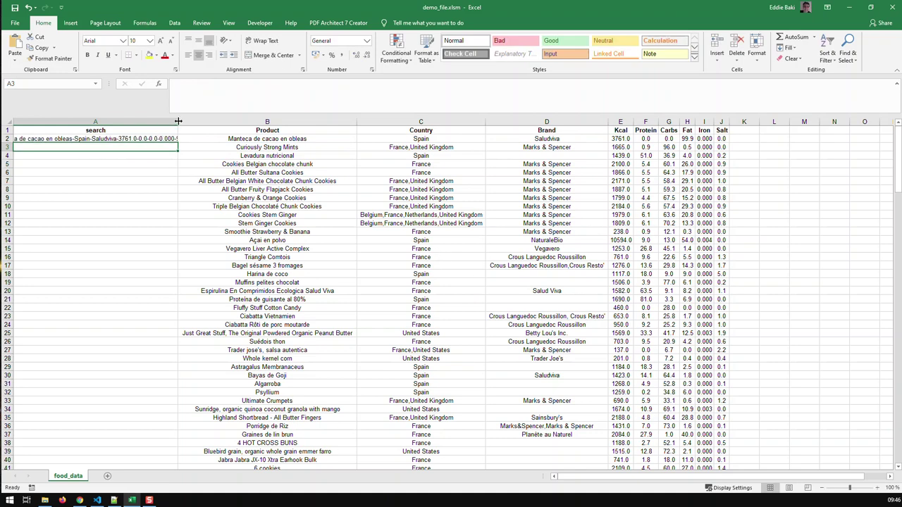
# Fill the A2 search formula down to row 200 and narrow column A again.
pyautogui.moveTo(178, 122); pyautogui.dragTo(398, 124)
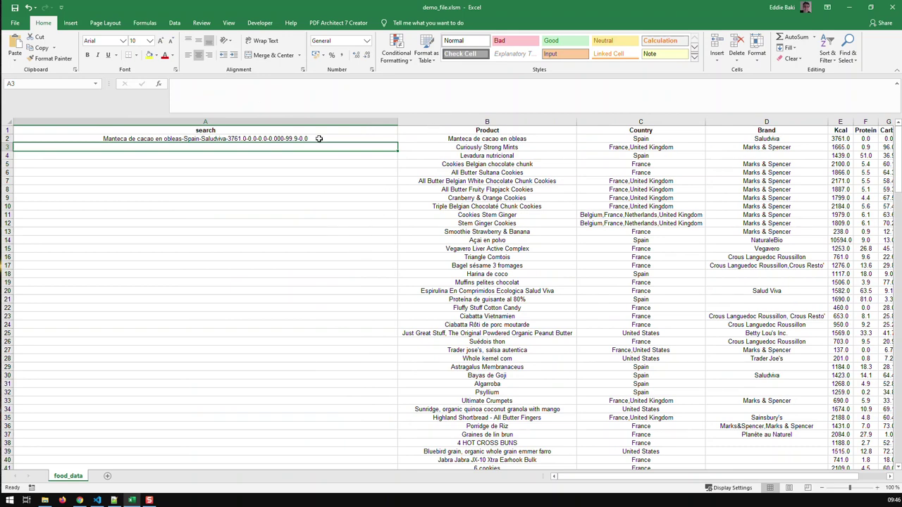
pyautogui.moveTo(396, 122); pyautogui.dragTo(173, 122)
pyautogui.click(144, 138)
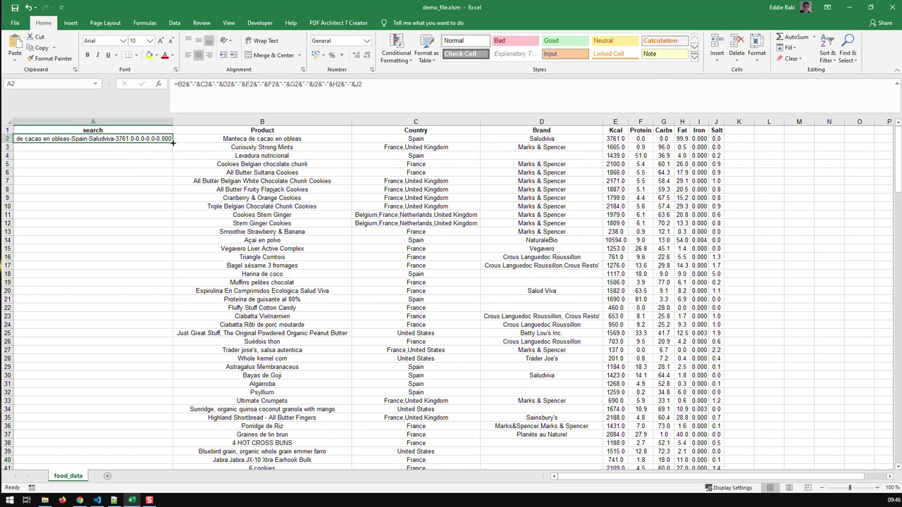
pyautogui.doubleClick(173, 143)
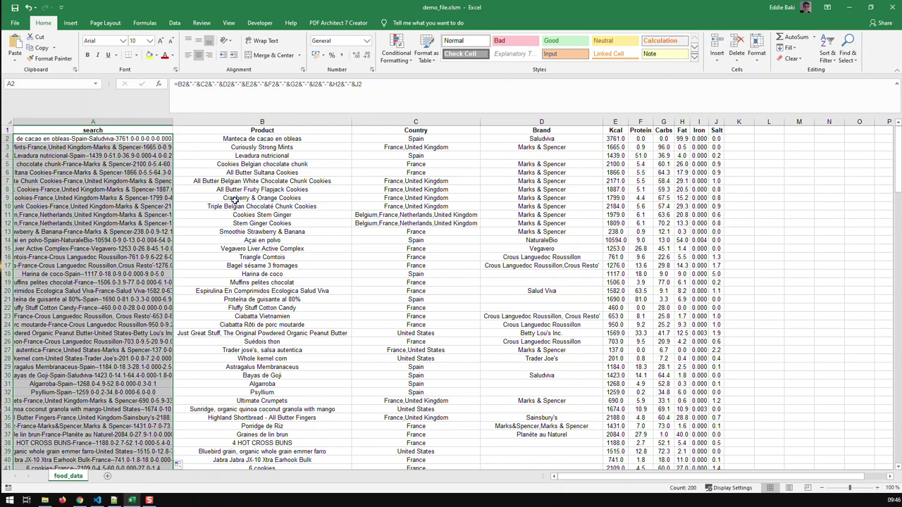
pyautogui.click(134, 215)
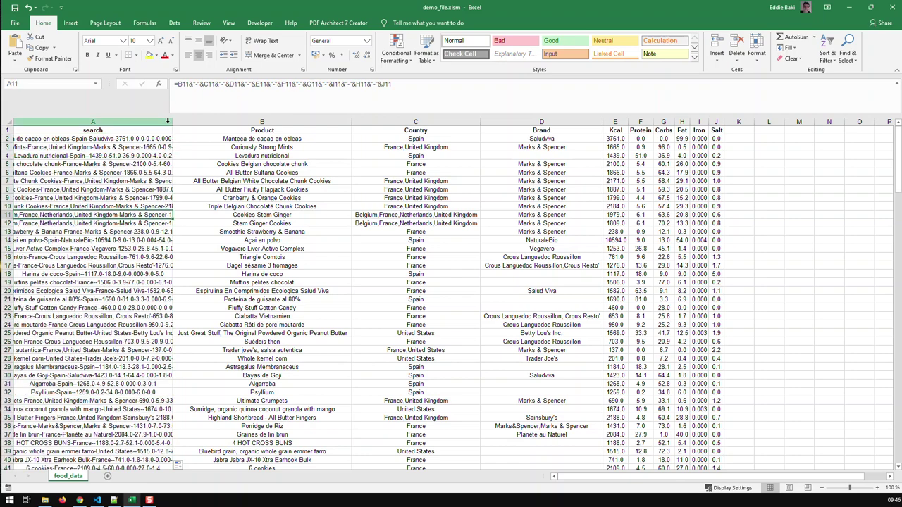
pyautogui.moveTo(173, 123); pyautogui.dragTo(87, 125)
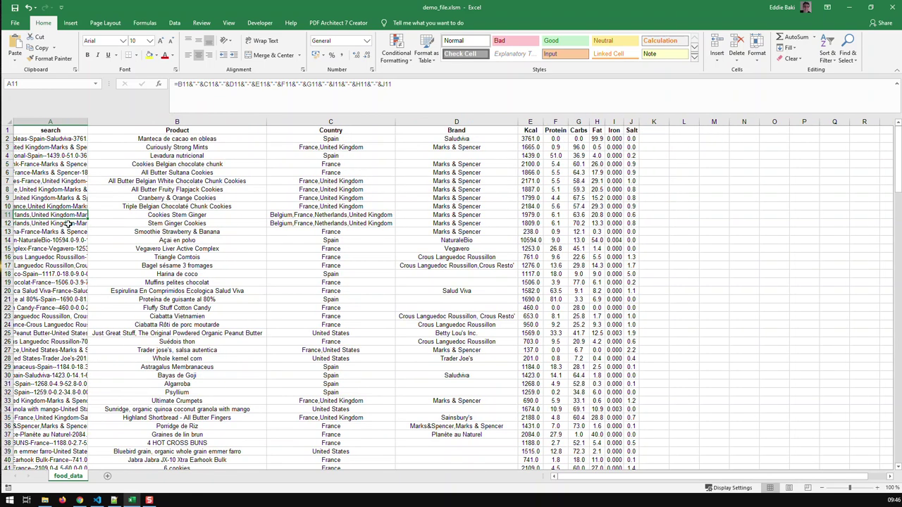
# Turn on filters for the table's header row via Sort & Filter.
pyautogui.click(52, 180)
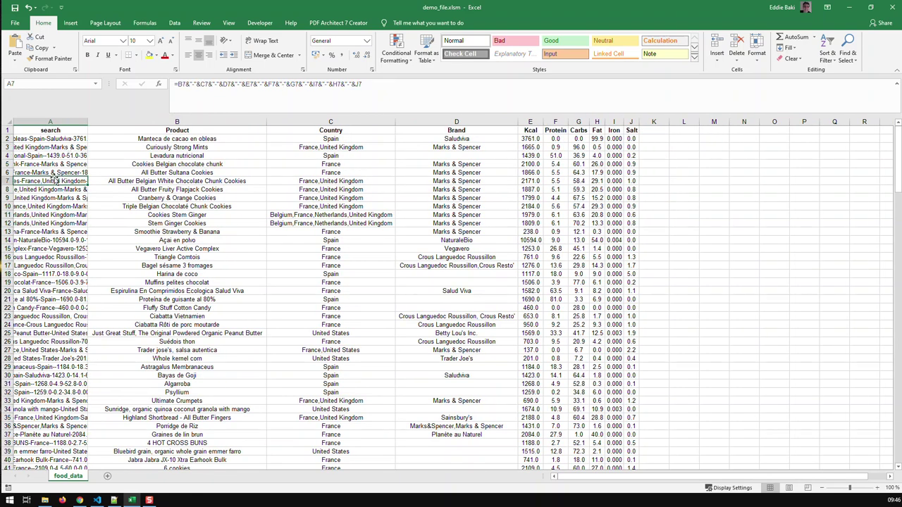
pyautogui.click(822, 64)
pyautogui.click(835, 106)
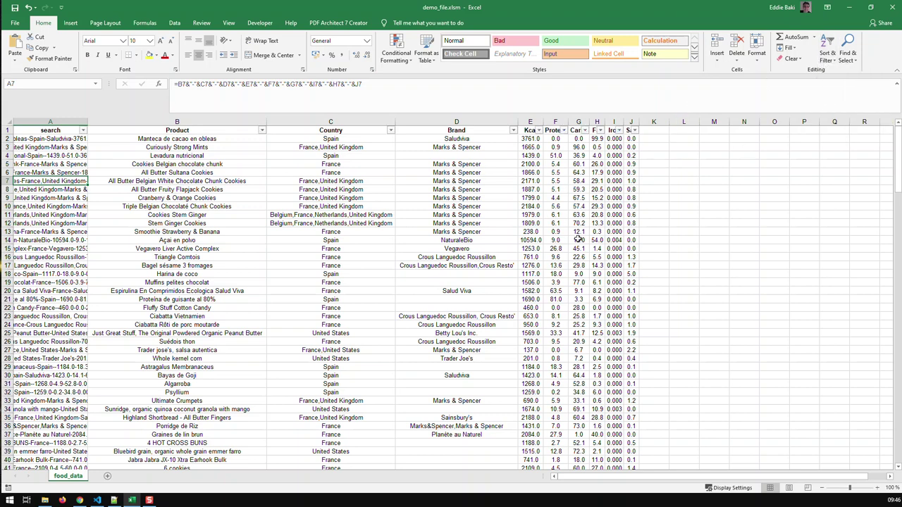
# Filter the search column by 'spa' to show the 15 Spain rows.
pyautogui.click(83, 131)
pyautogui.click(66, 209)
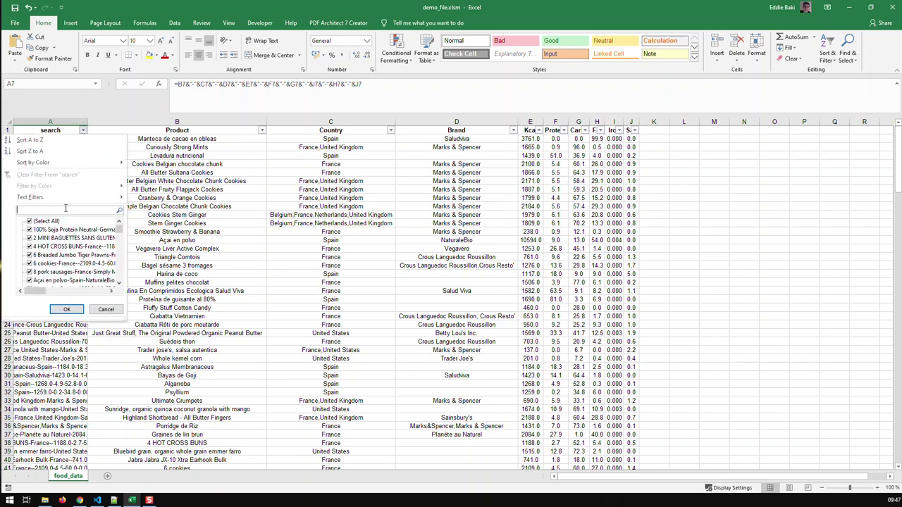
pyautogui.write('spain')
pyautogui.click(74, 310)
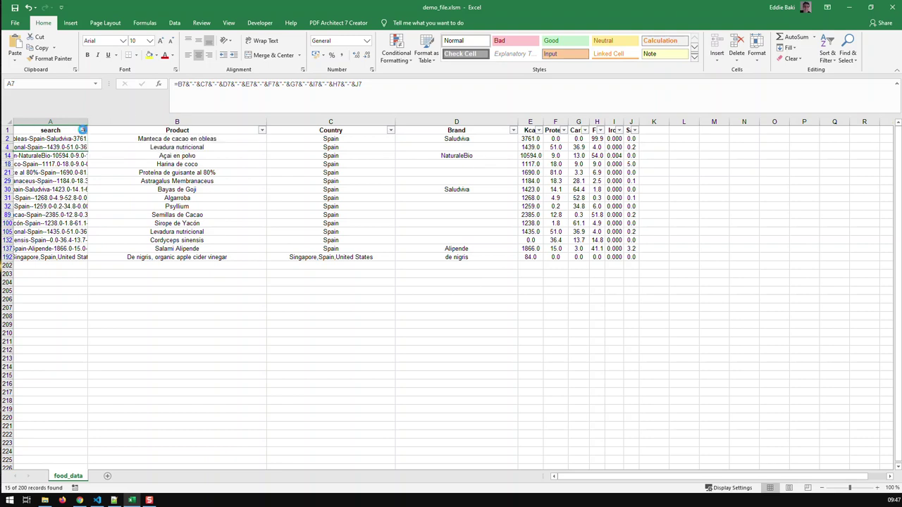
# Change the search column filter to '45', leaving 4 of 200 rows.
pyautogui.click(83, 131)
pyautogui.click(58, 210)
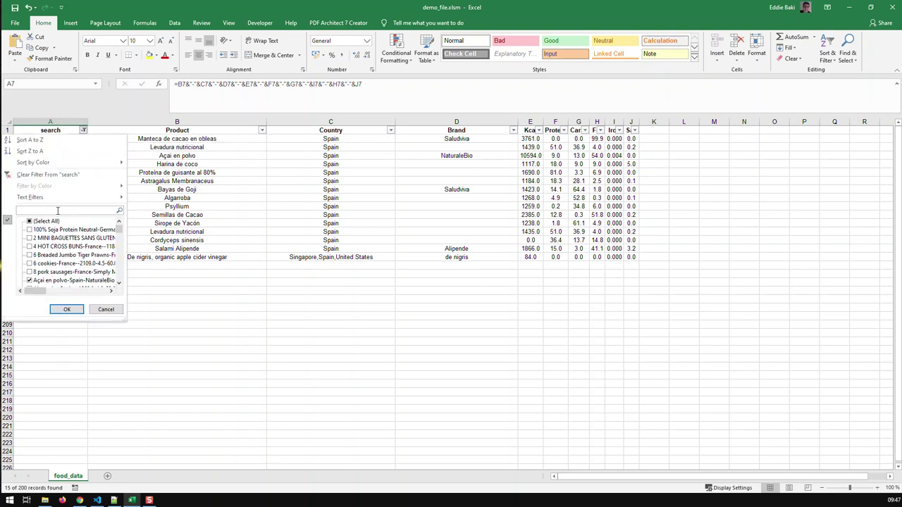
pyautogui.write('45')
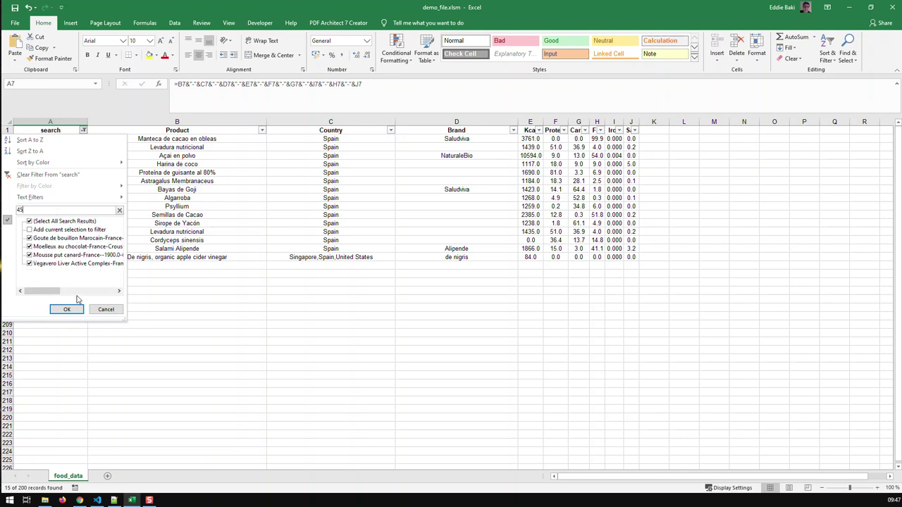
pyautogui.click(67, 309)
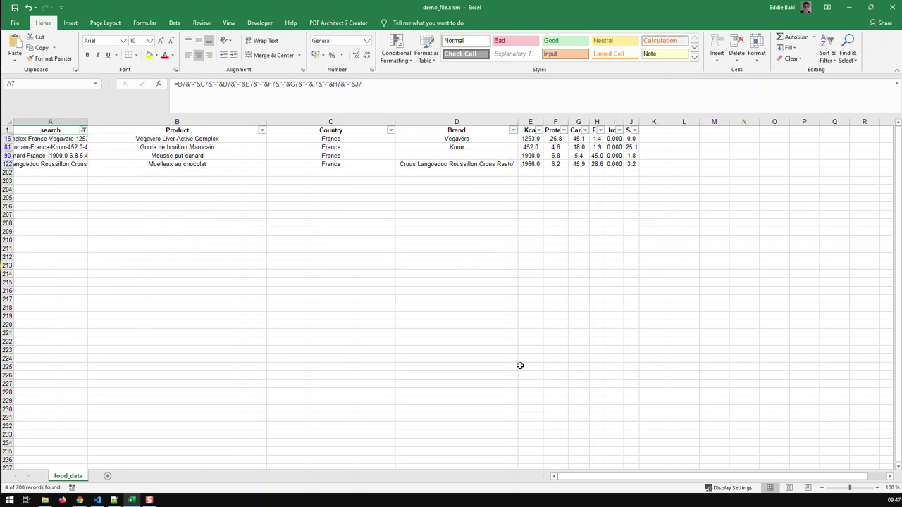
# Check the matching values 45.1 Carbs, 452.0 Kcal and 45.0 Fat in the filtered rows.
pyautogui.click(574, 139)
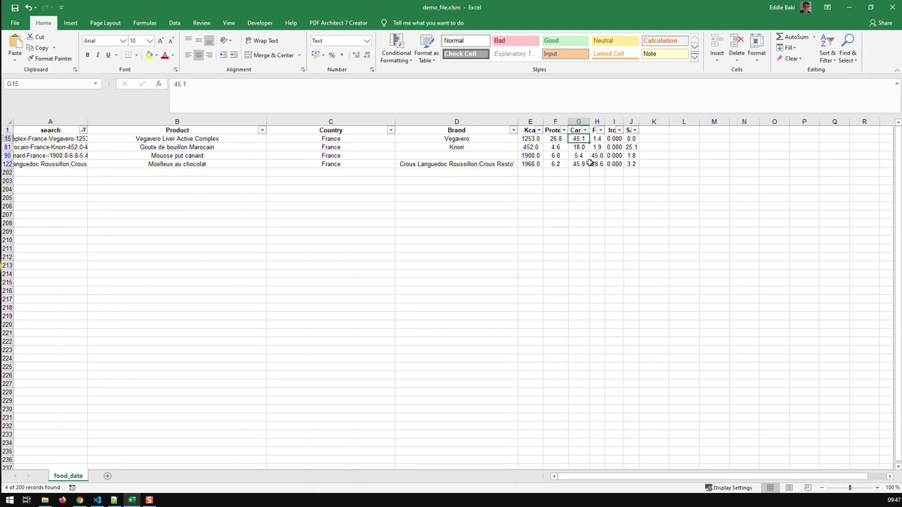
pyautogui.click(534, 149)
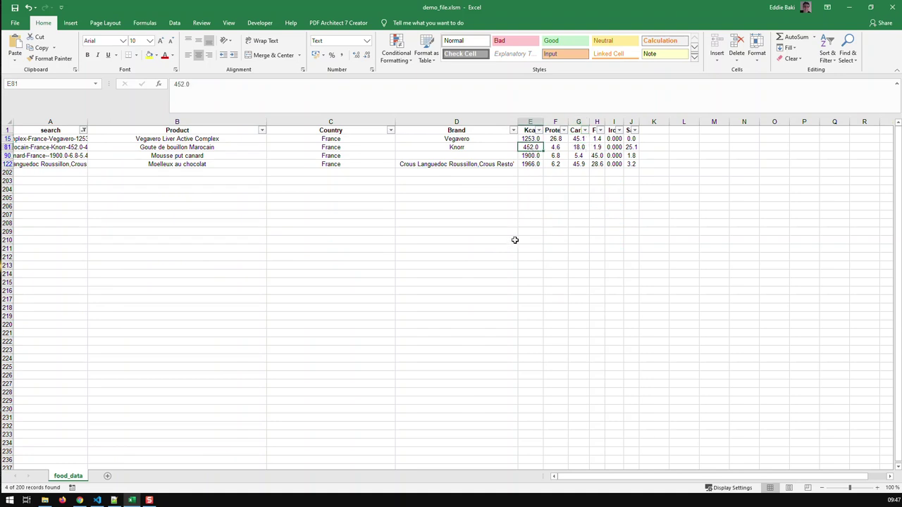
pyautogui.click(596, 156)
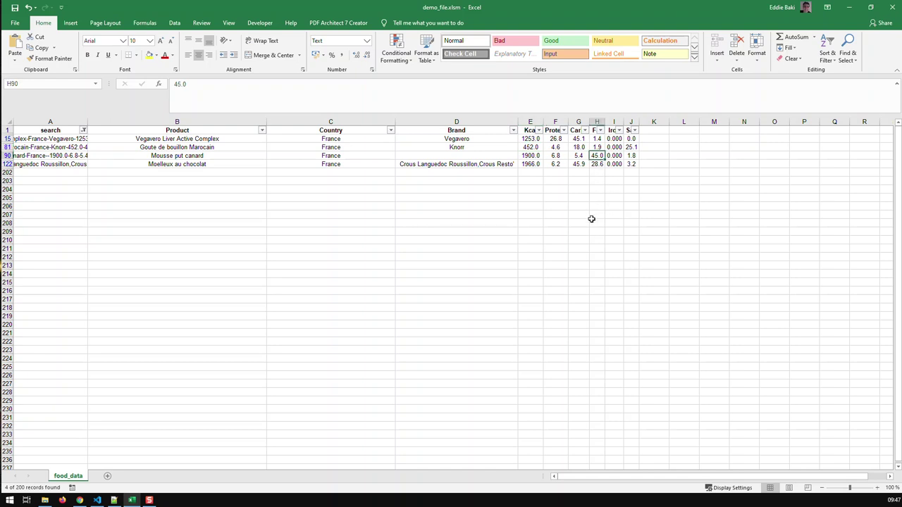